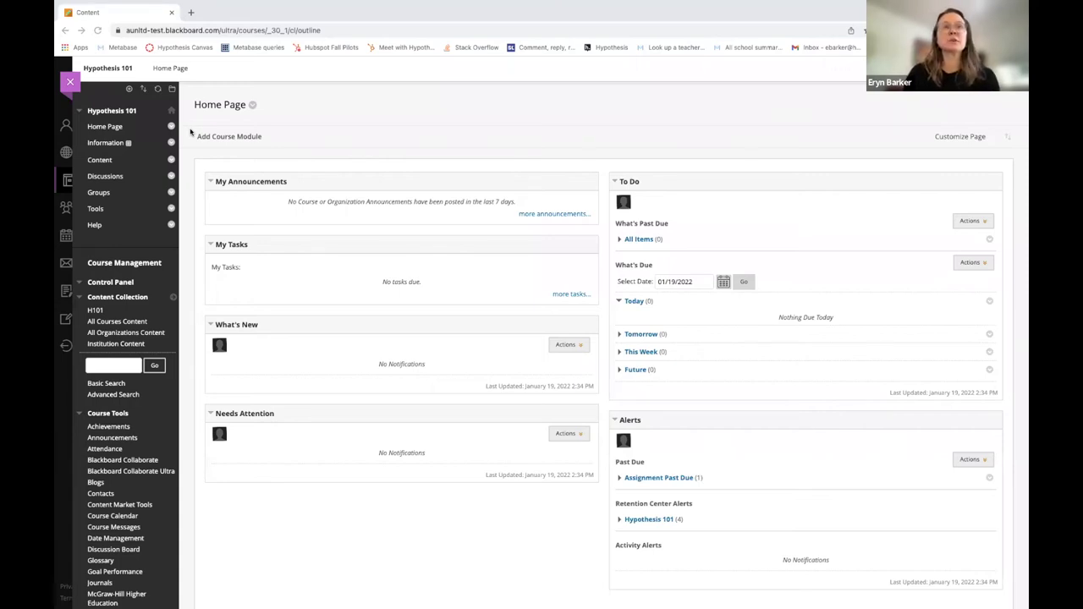
# Open the course's group management page from the Users and Groups controls
pyautogui.click(79, 415)
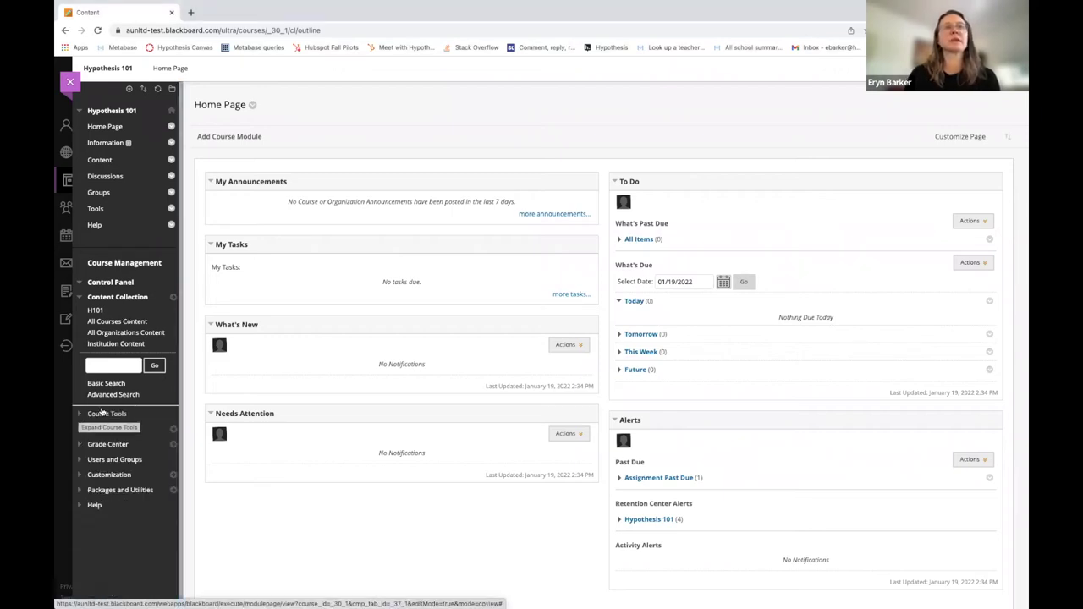
pyautogui.click(105, 459)
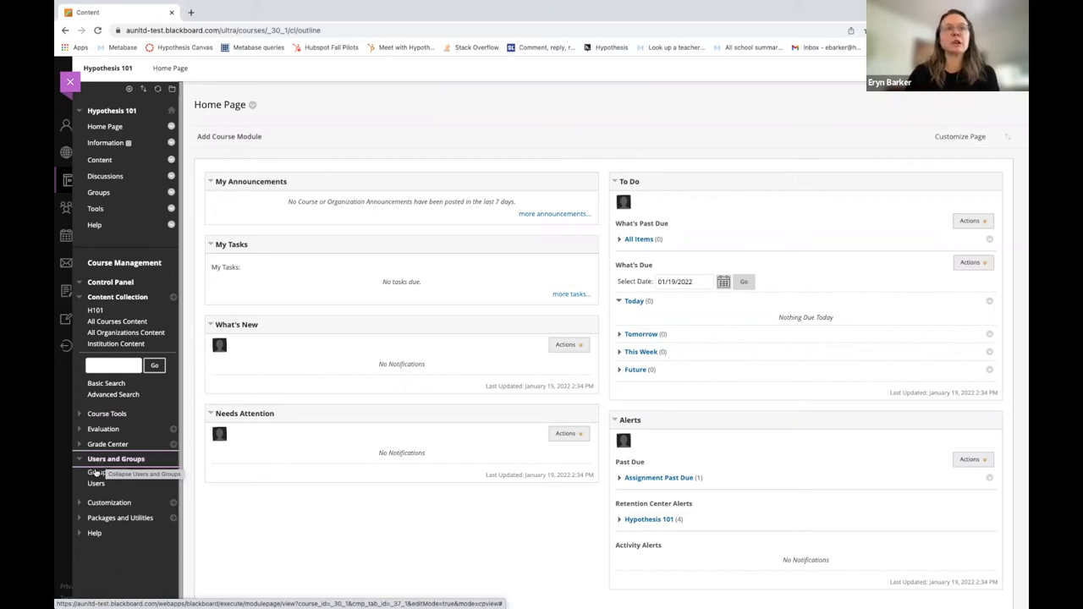
pyautogui.click(98, 473)
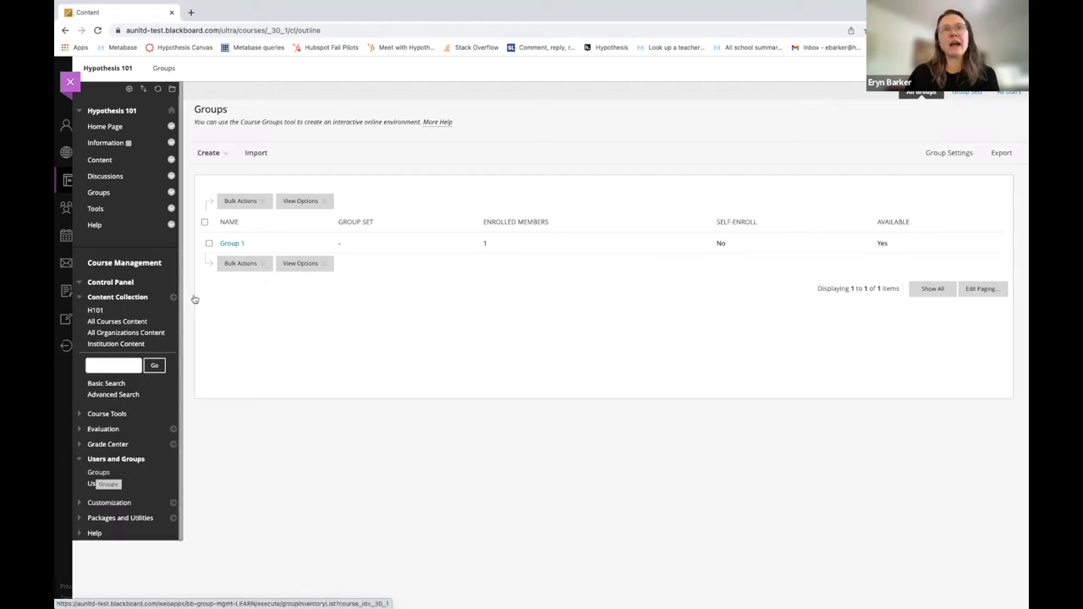
pyautogui.click(233, 263)
# Start a random-enrollment group set and name it "Hypothesis Reading Groups"
pyautogui.click(223, 156)
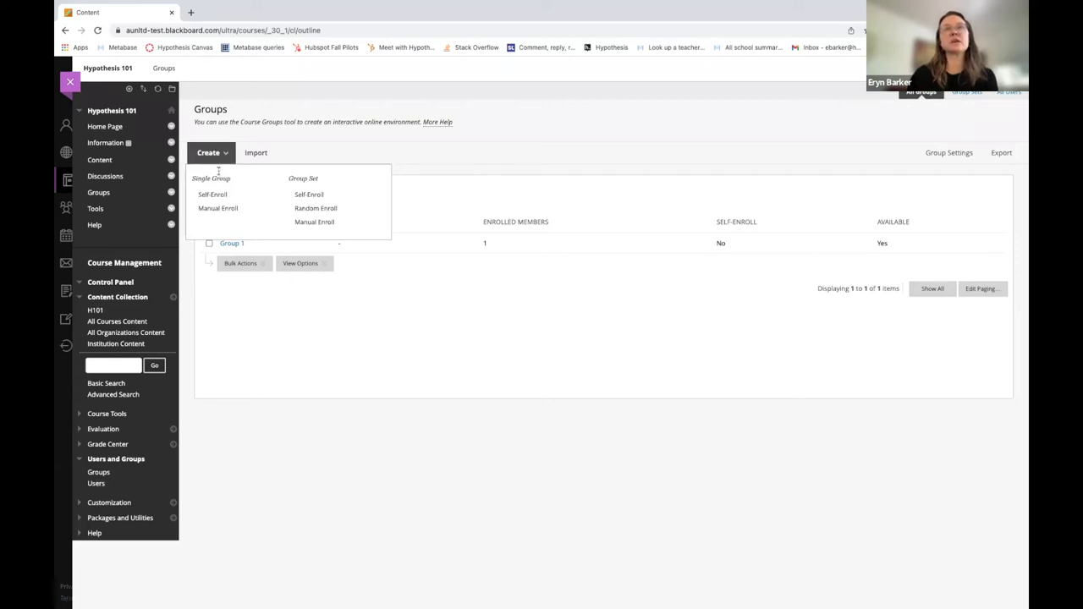
pyautogui.click(285, 178)
pyautogui.click(236, 153)
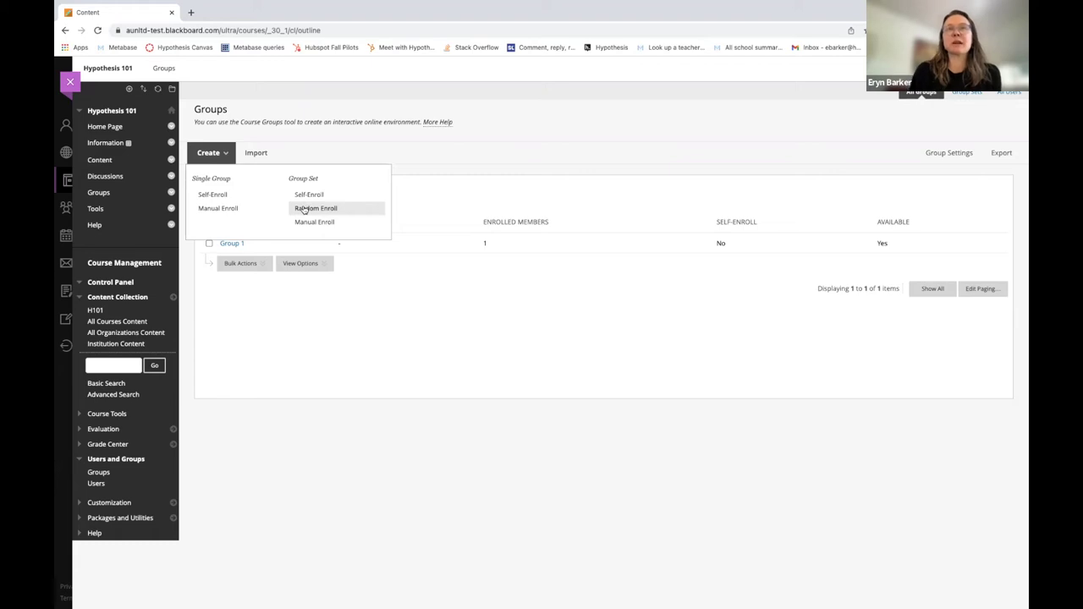
pyautogui.click(303, 209)
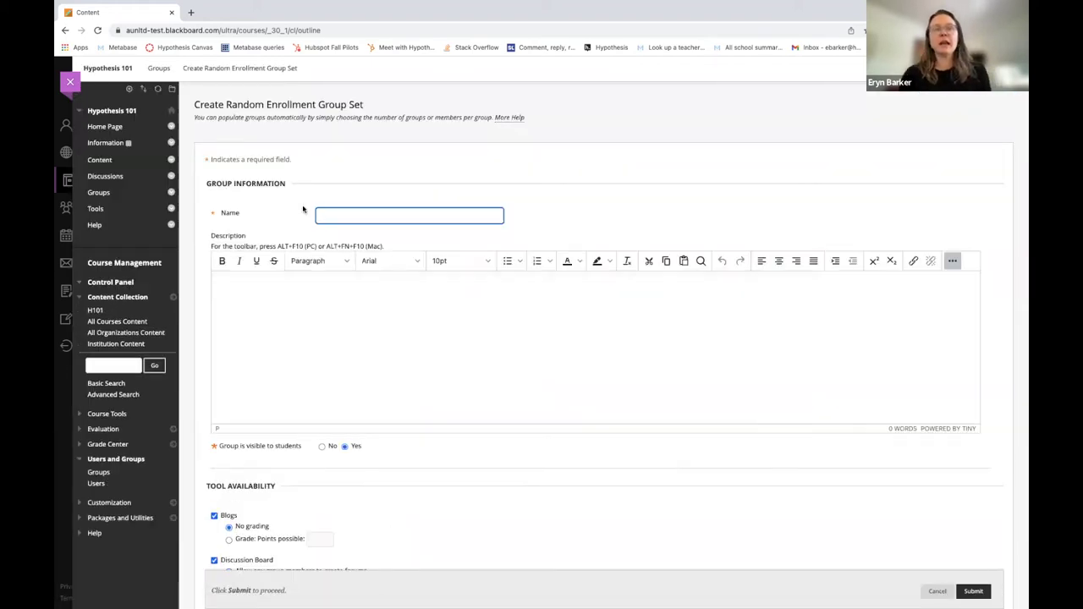
pyautogui.write('Hypothesis Reading Groups')
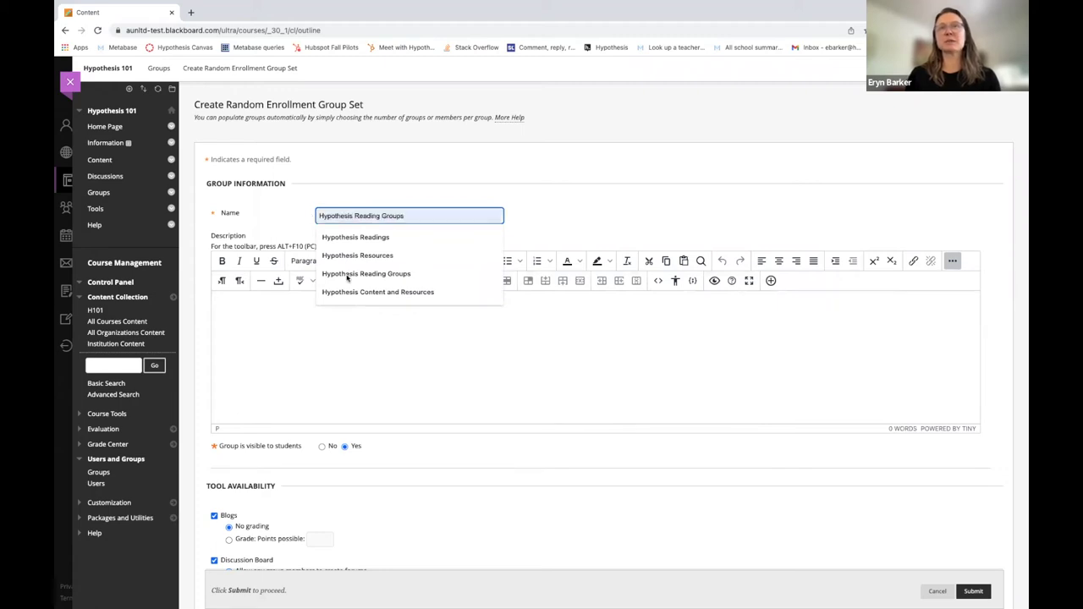
pyautogui.click(351, 275)
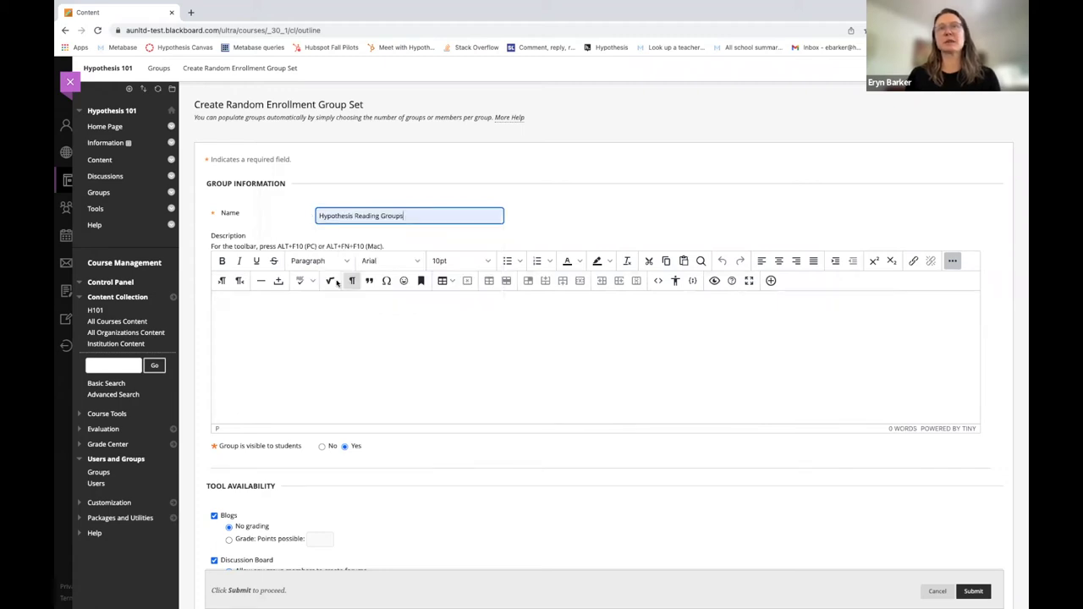
# Try to submit the group set with its default tool and membership options, leaving the group size empty
pyautogui.scroll(-2, 249, 353)
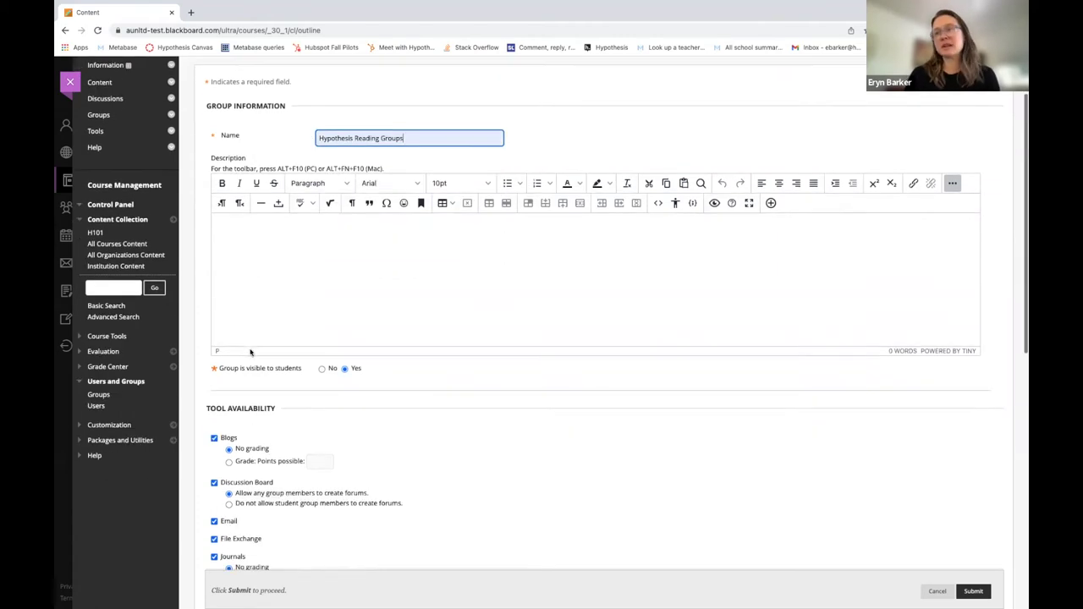
pyautogui.scroll(-5, 249, 351)
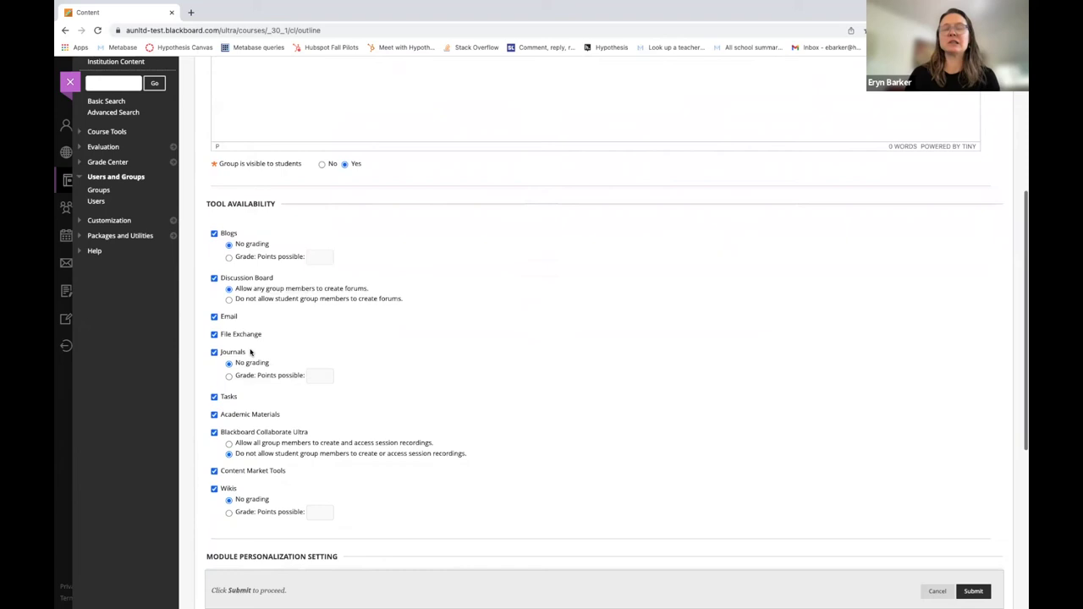
pyautogui.scroll(-6, 250, 351)
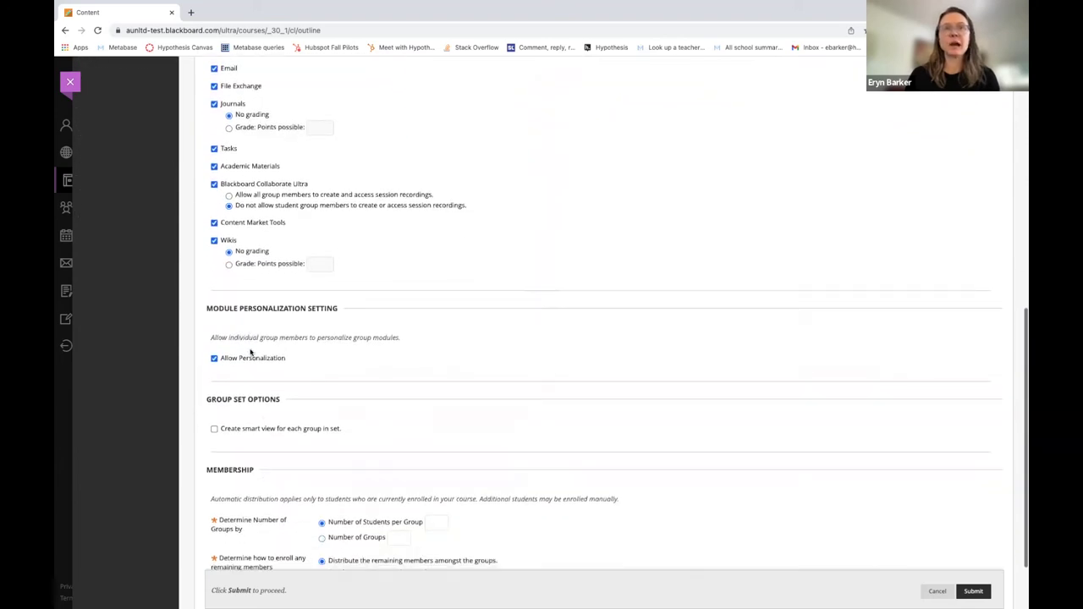
pyautogui.scroll(-2, 250, 351)
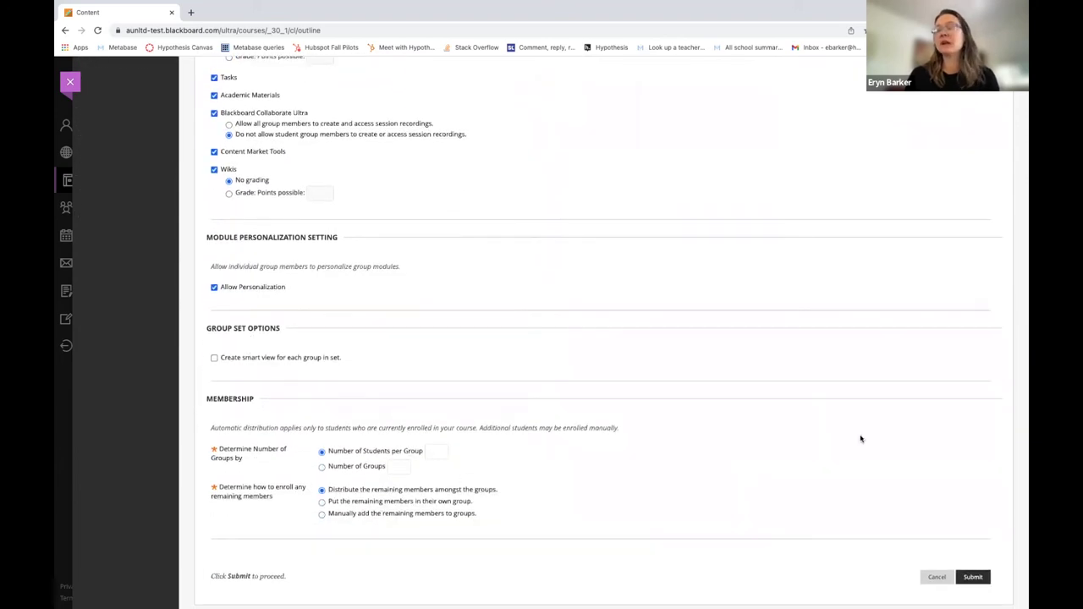
pyautogui.click(977, 582)
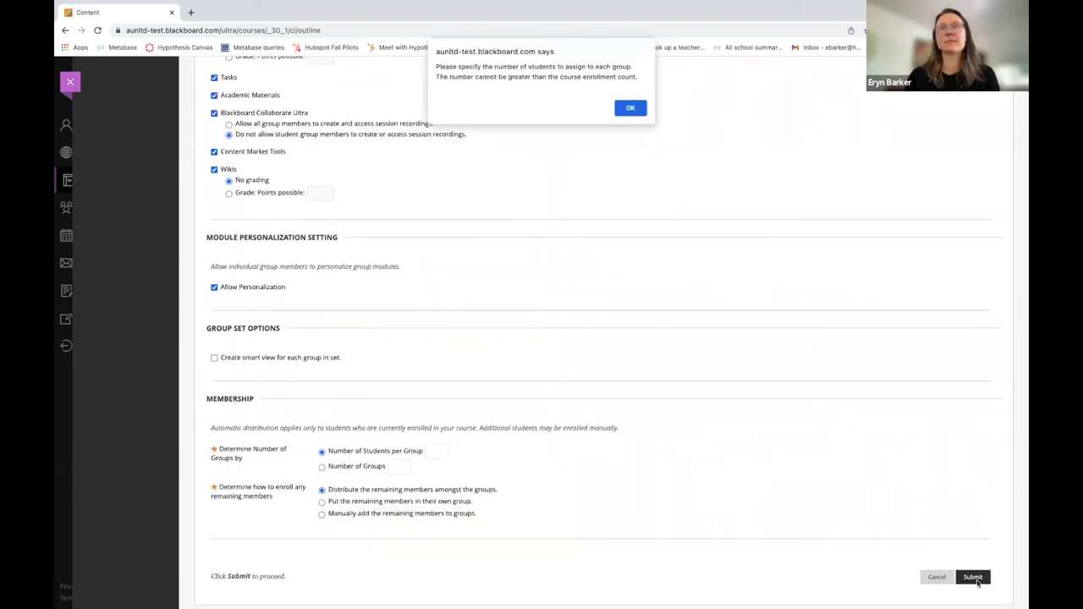
pyautogui.click(630, 110)
# Set the number of students per group to 2 and submit the group set
pyautogui.scroll(5, 381, 278)
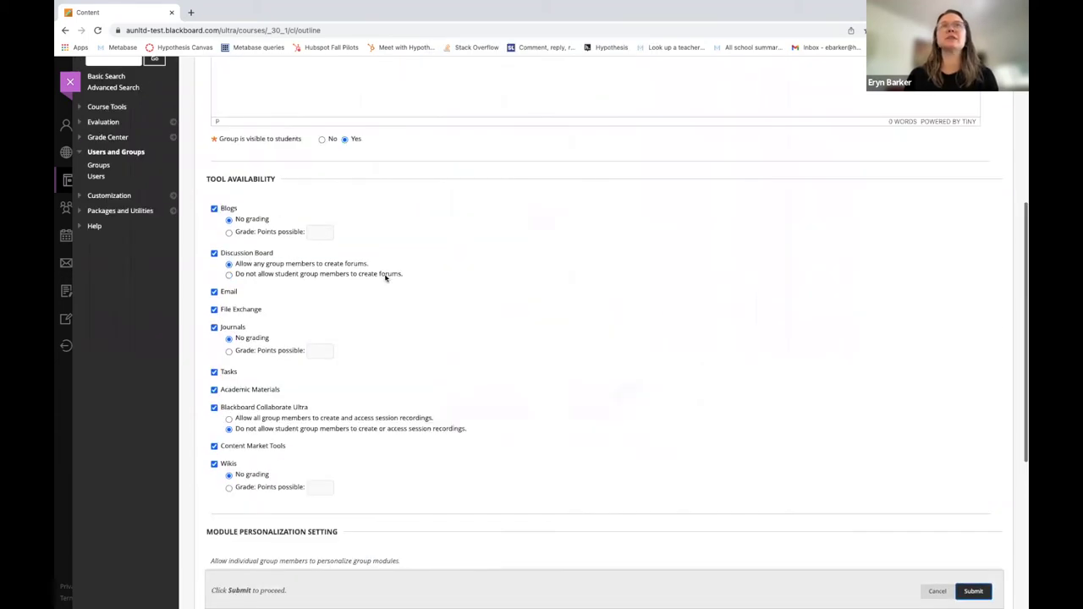
pyautogui.scroll(3, 384, 277)
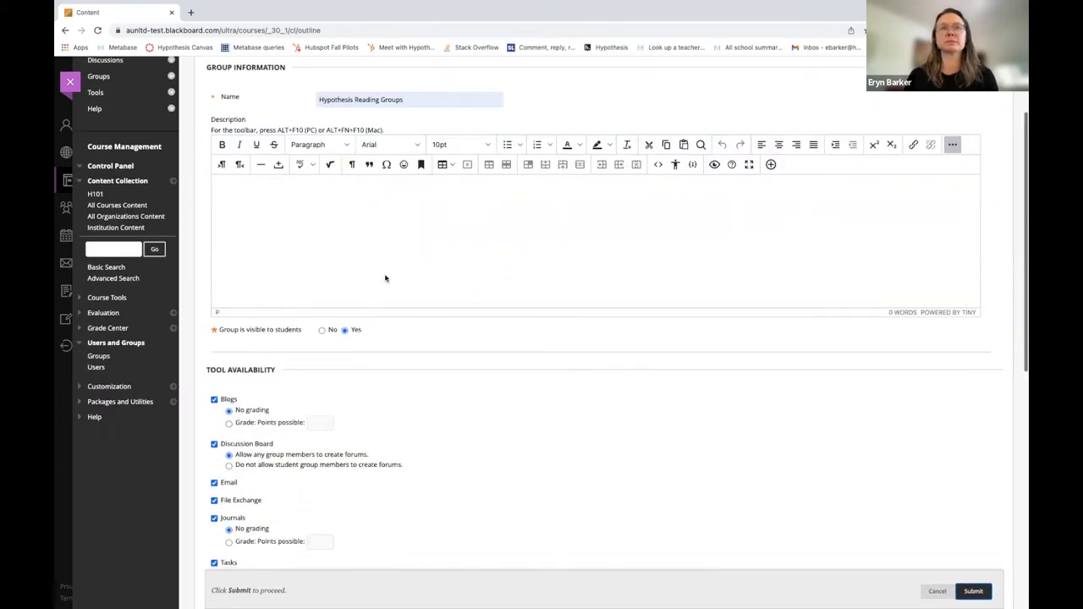
pyautogui.scroll(-5, 385, 277)
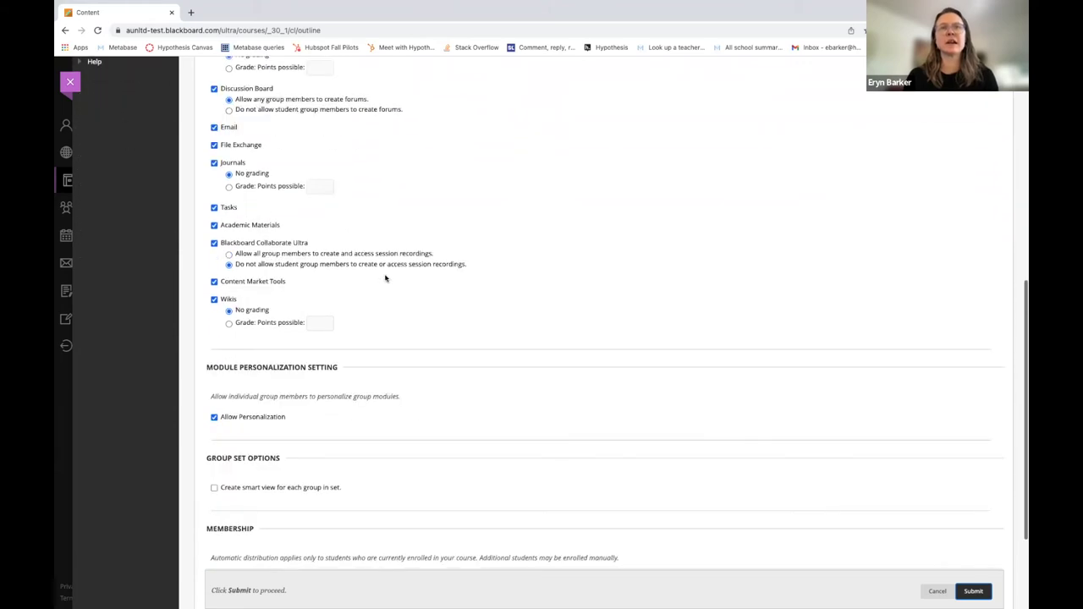
pyautogui.scroll(-1, 385, 278)
pyautogui.scroll(-2, 440, 425)
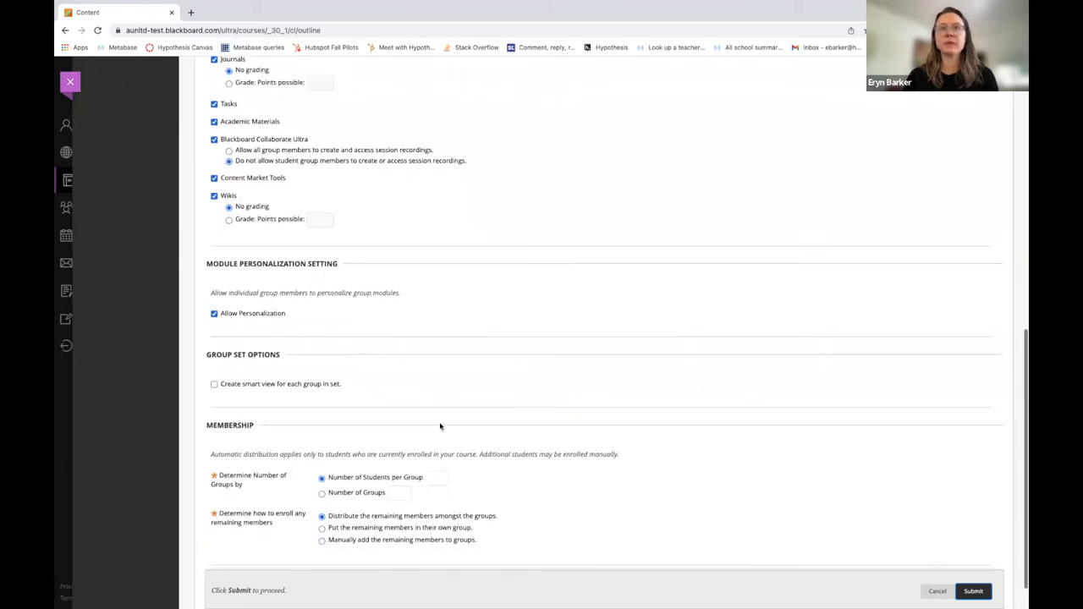
pyautogui.click(436, 477)
pyautogui.write('2')
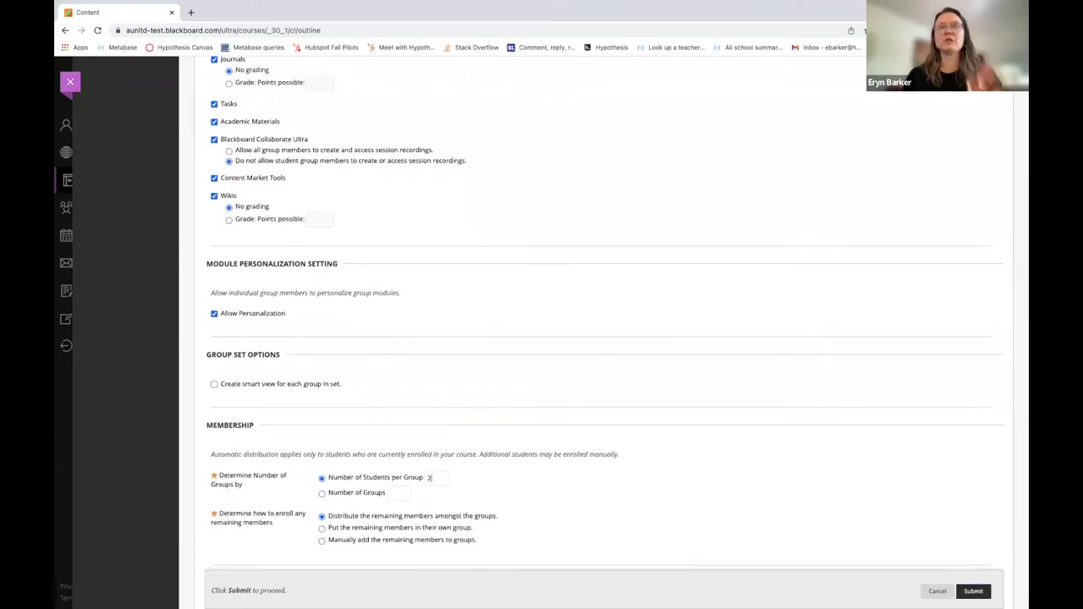
pyautogui.click(978, 596)
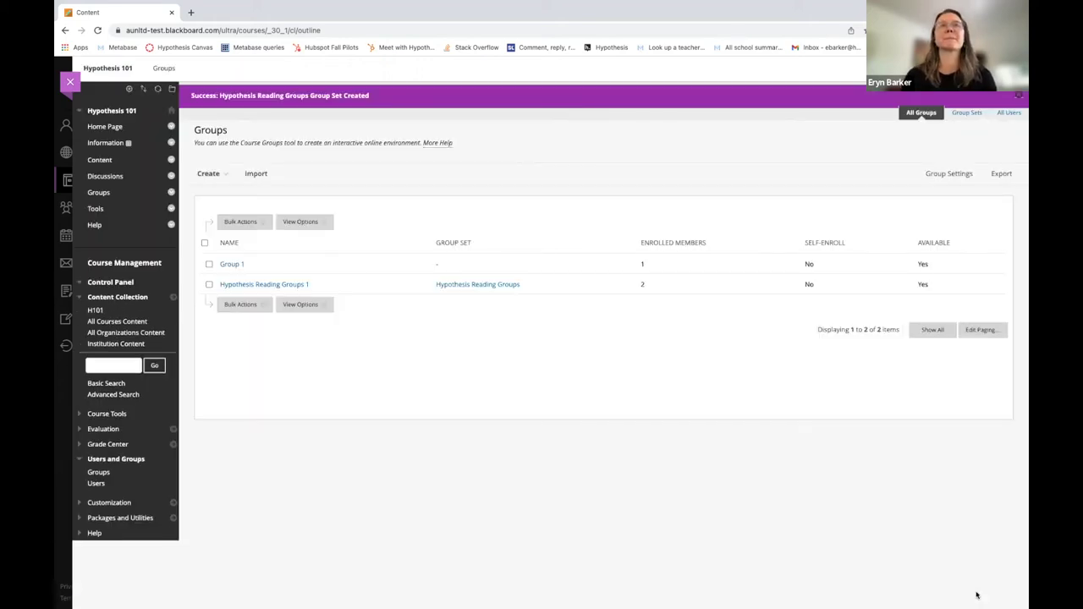
pyautogui.click(303, 304)
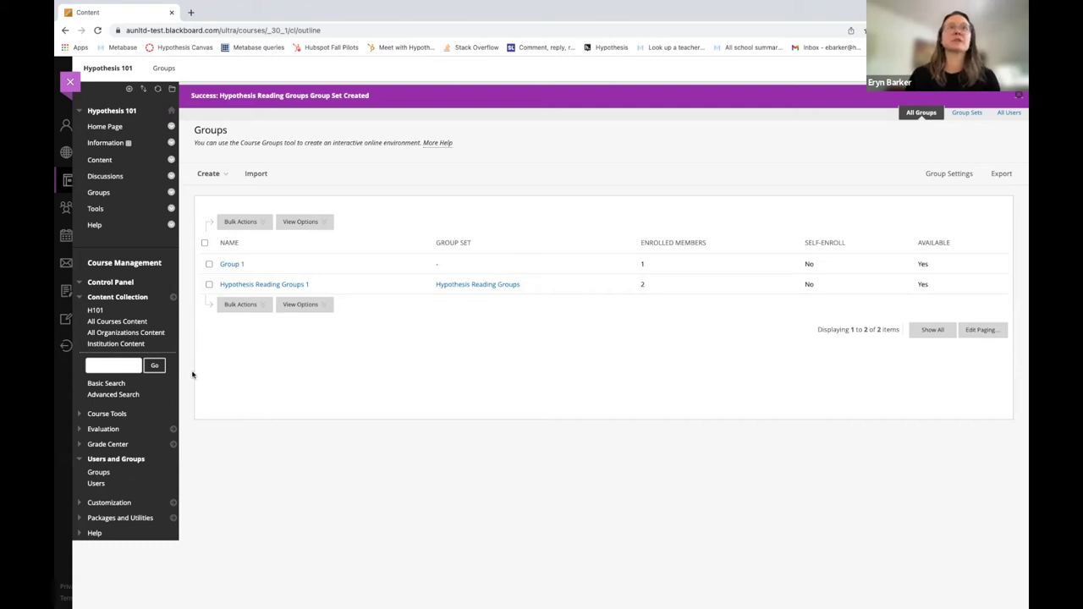
# Add a Hypothesis item to the course content, named "Annotation" with the description "Detailed instructions here"
pyautogui.click(97, 160)
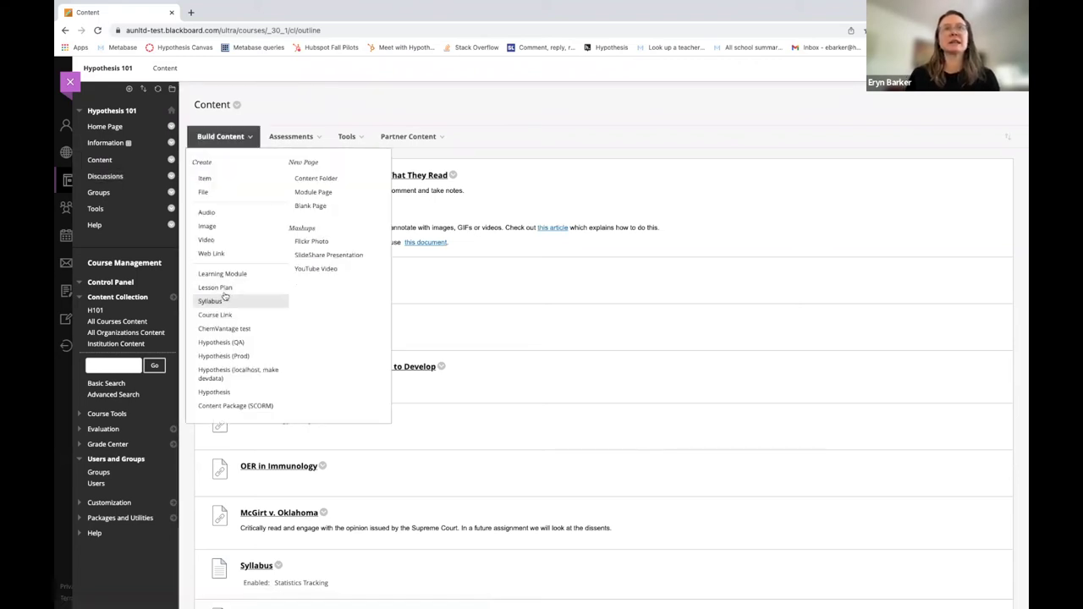
pyautogui.click(215, 392)
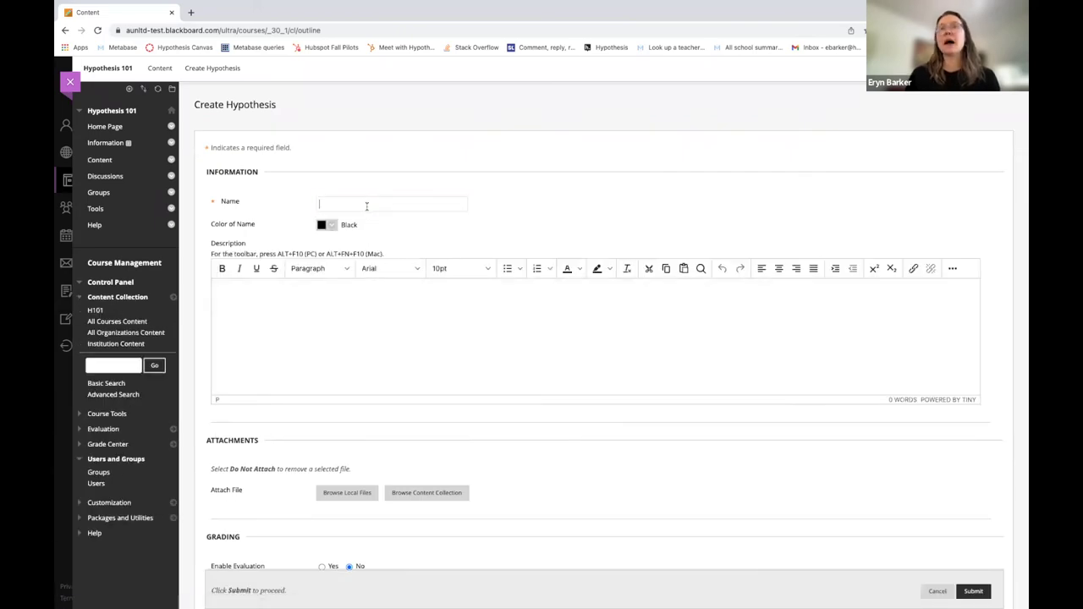
pyautogui.write('Annota')
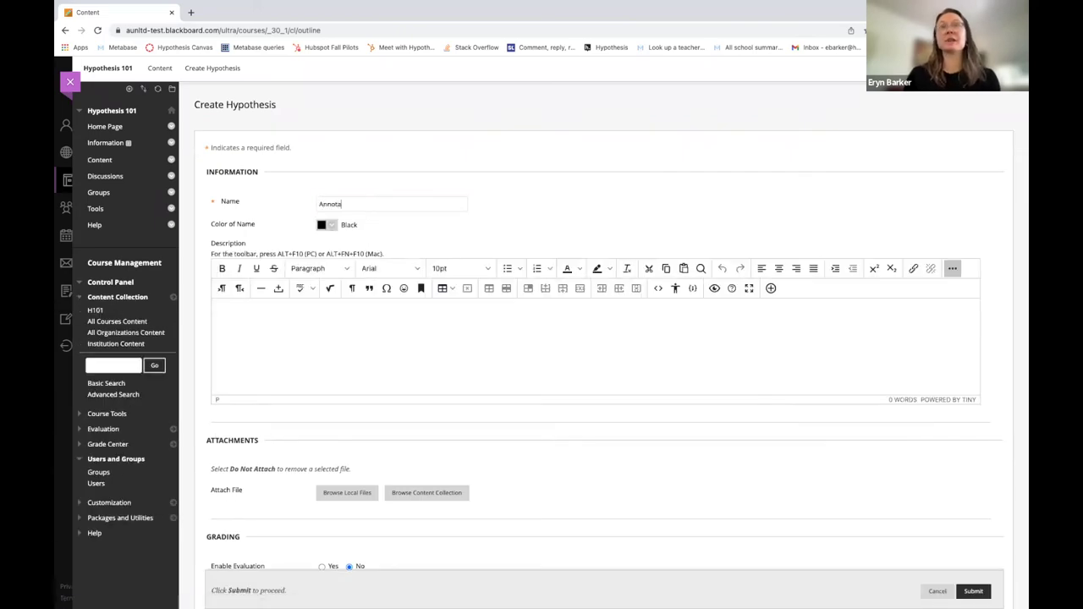
pyautogui.write('tion')
pyautogui.click(303, 357)
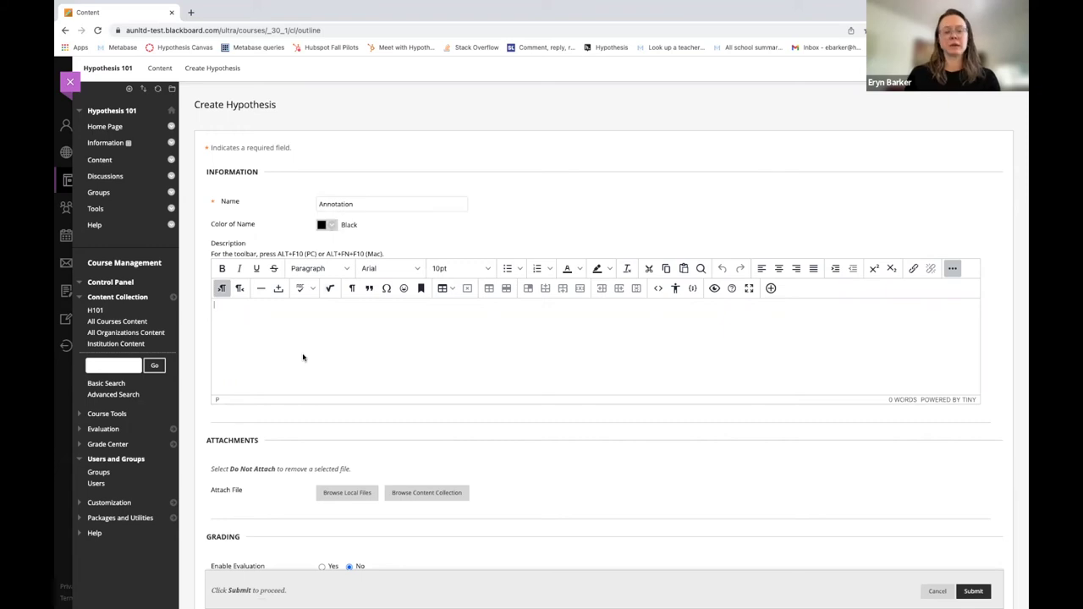
pyautogui.write('Detailed inst')
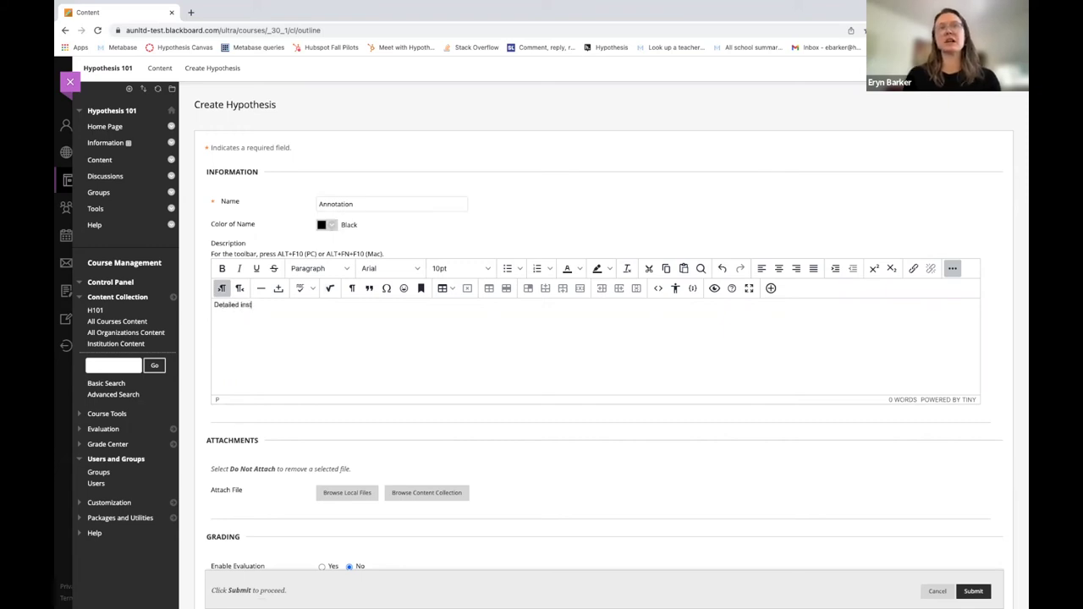
pyautogui.write('ructions')
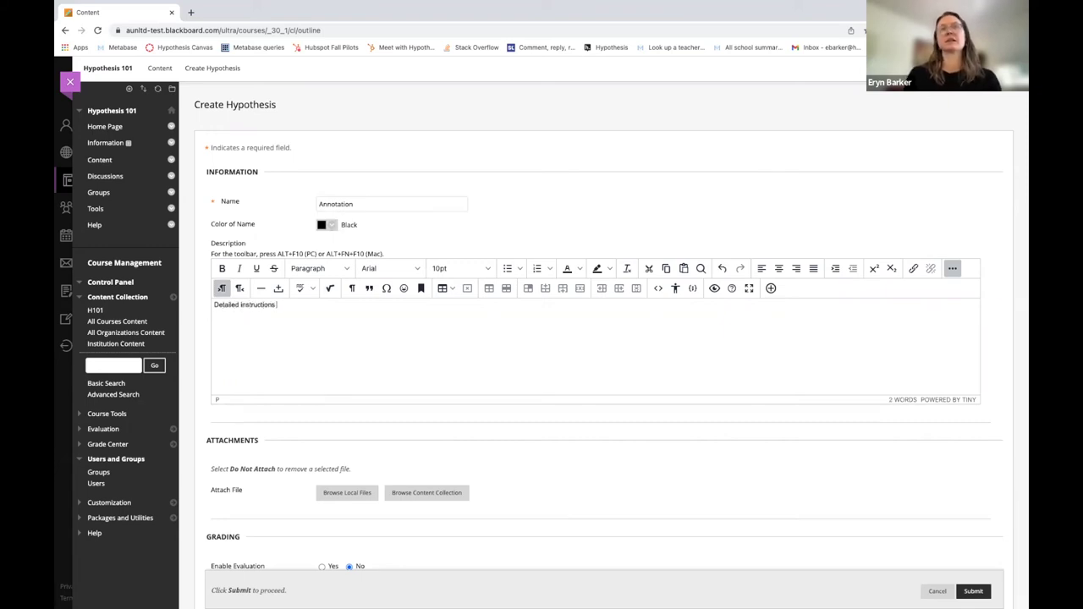
pyautogui.write(' here')
# Enable evaluation for the Hypothesis item with 10 points possible and submit it
pyautogui.scroll(-3, 318, 507)
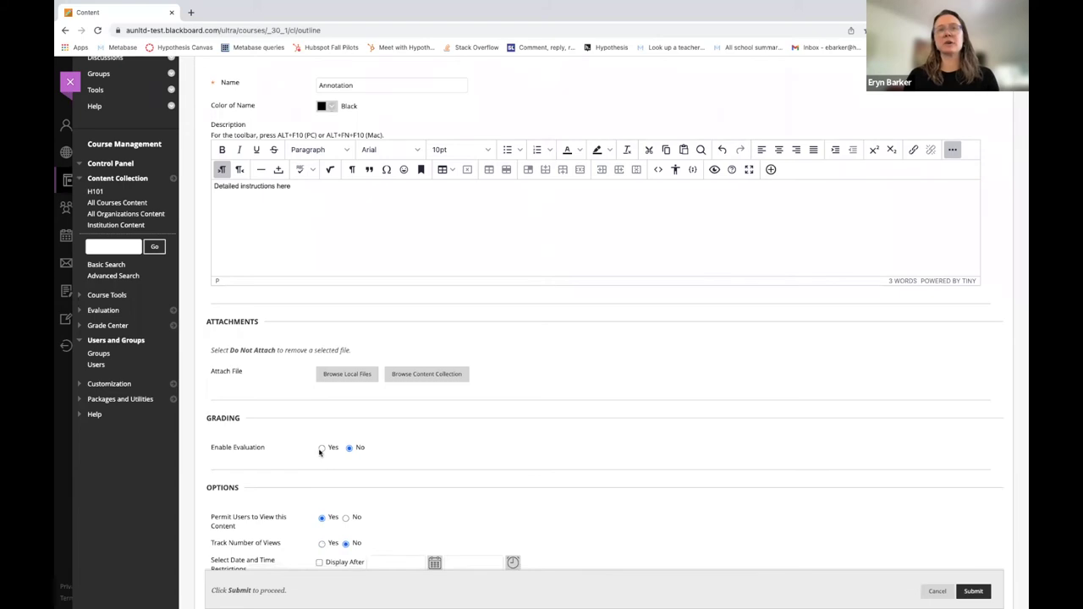
pyautogui.click(321, 449)
pyautogui.click(330, 488)
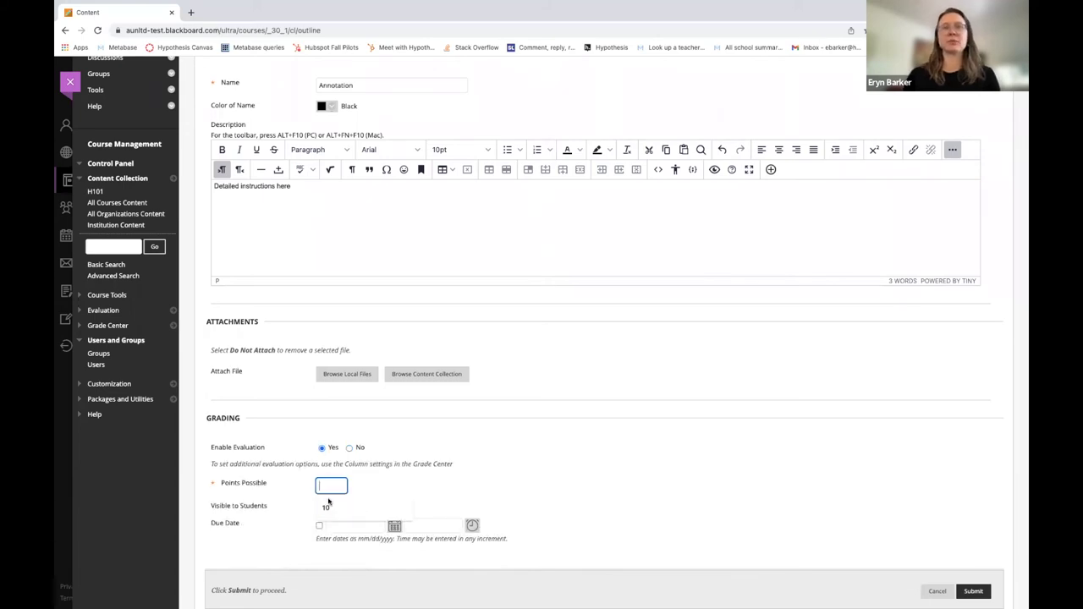
pyautogui.click(328, 502)
pyautogui.scroll(-3, 440, 457)
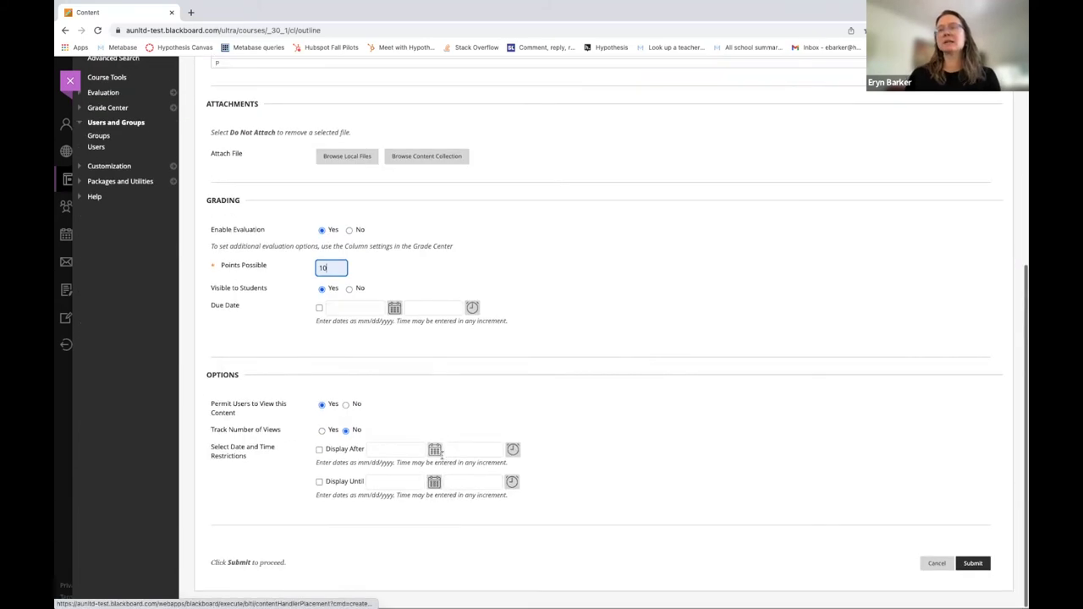
pyautogui.click(976, 569)
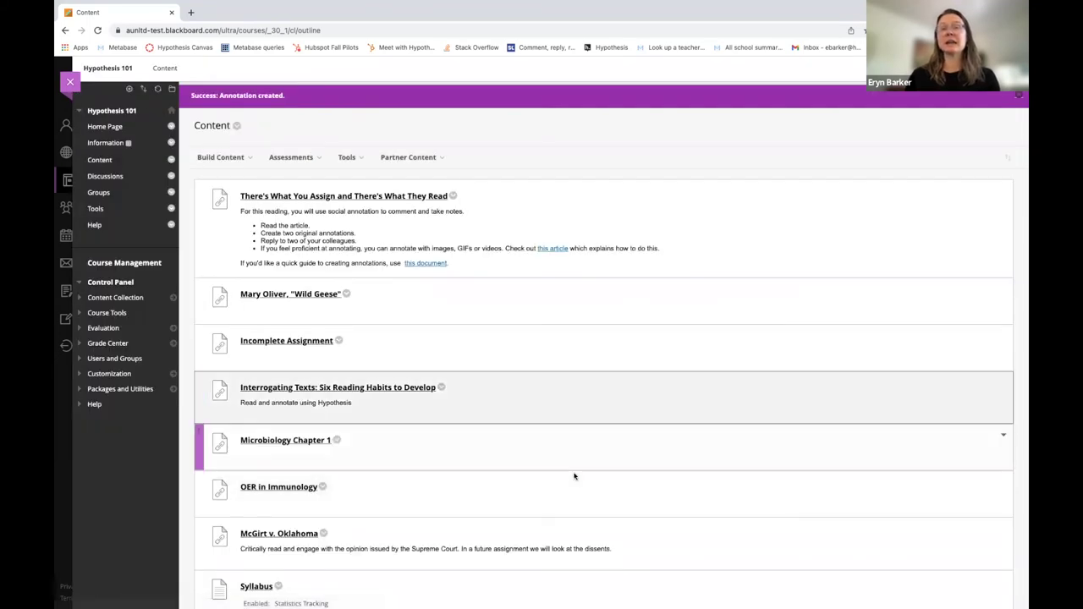
# Open the new Annotation item at the end of the content list and choose Annotation_Ch6.pdf from Blackboard as its assignment content
pyautogui.scroll(-10, 572, 474)
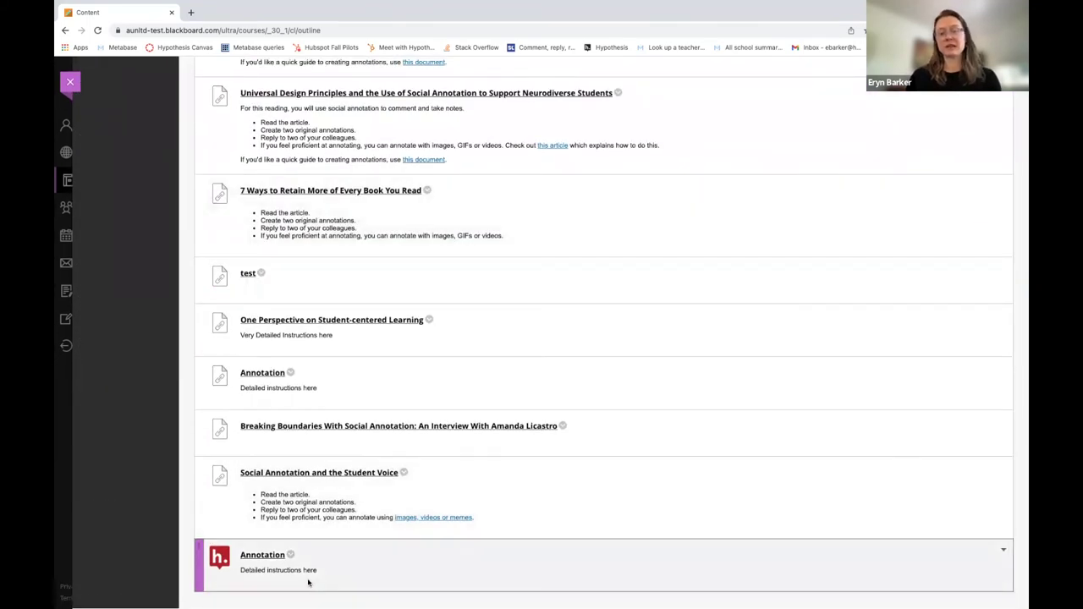
pyautogui.click(267, 556)
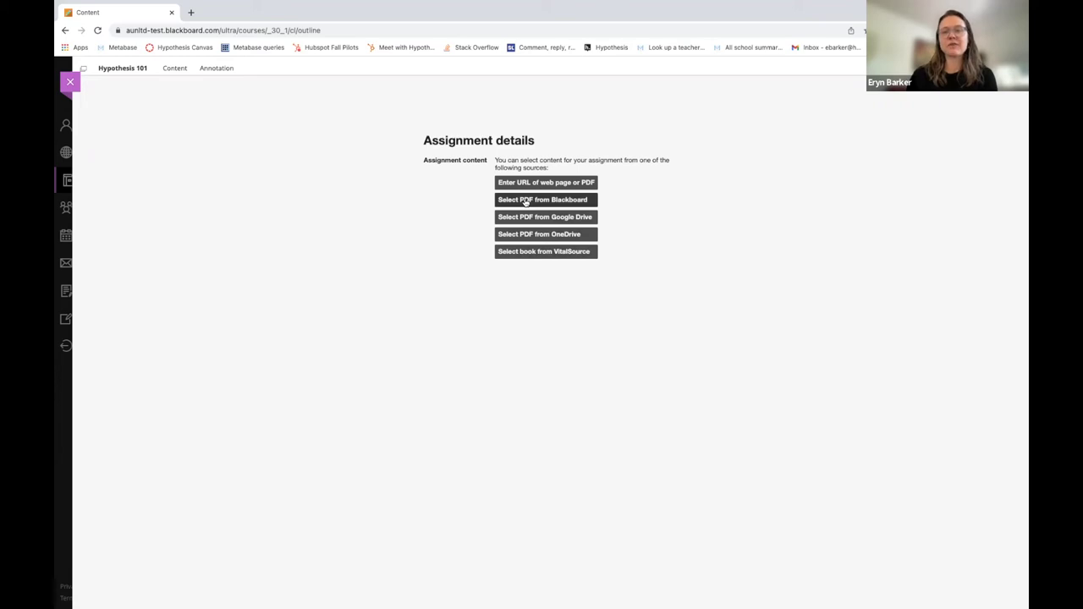
pyautogui.click(526, 201)
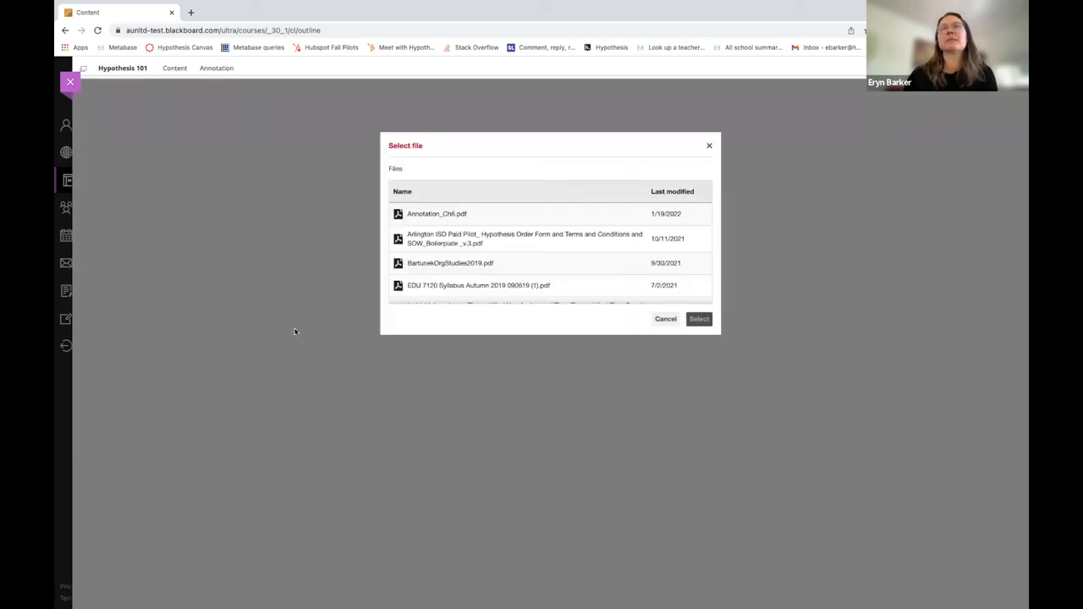
pyautogui.click(433, 215)
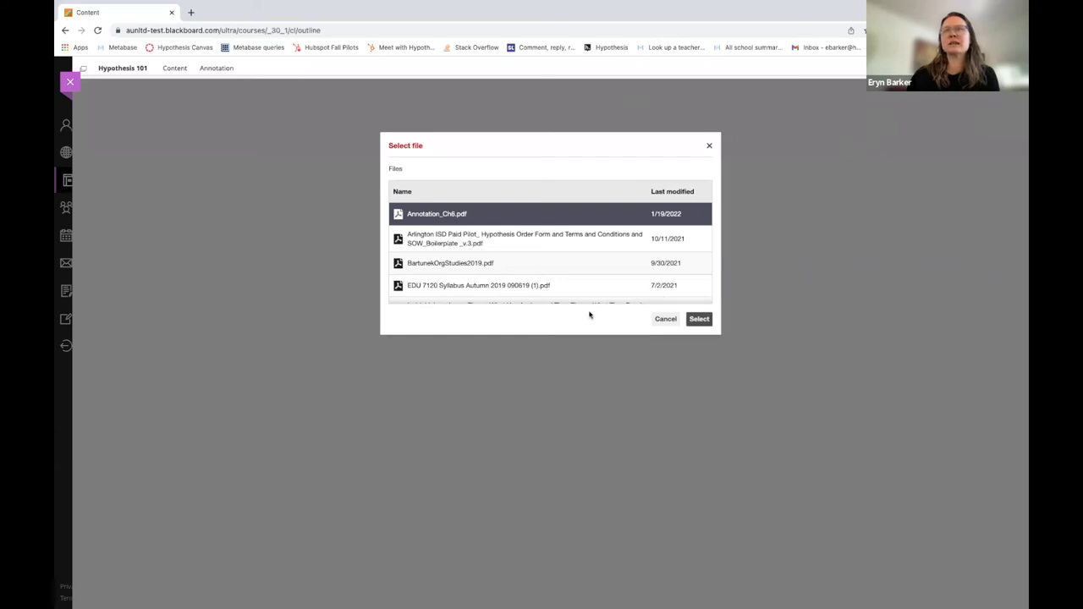
pyautogui.click(702, 325)
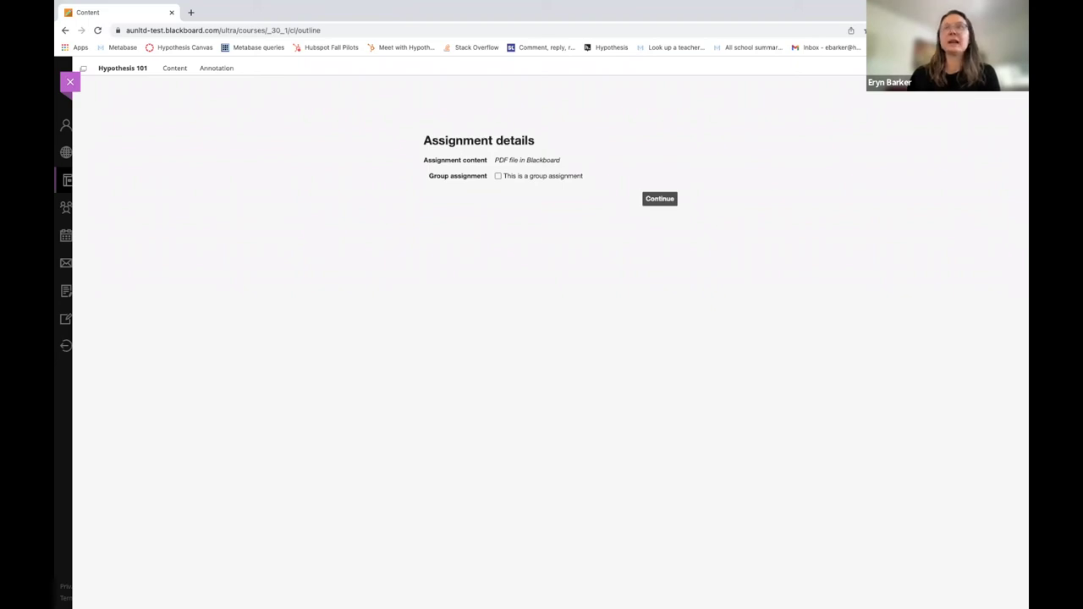
pyautogui.moveTo(393, 134)
pyautogui.mouseDown()
pyautogui.moveTo(531, 258)
pyautogui.moveTo(697, 255)
pyautogui.mouseUp()
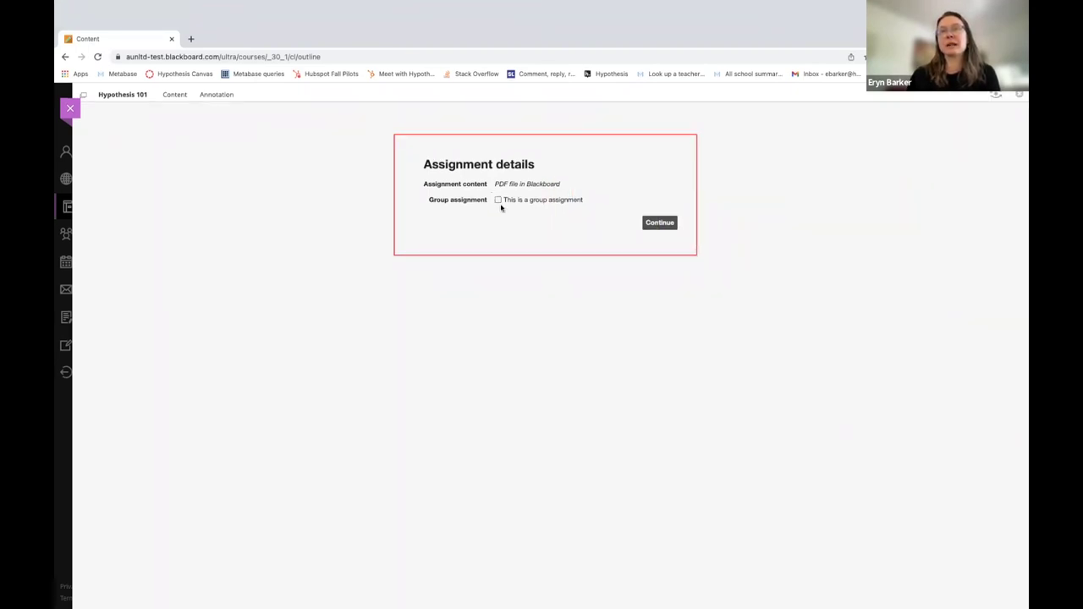
pyautogui.moveTo(491, 193); pyautogui.dragTo(588, 211)
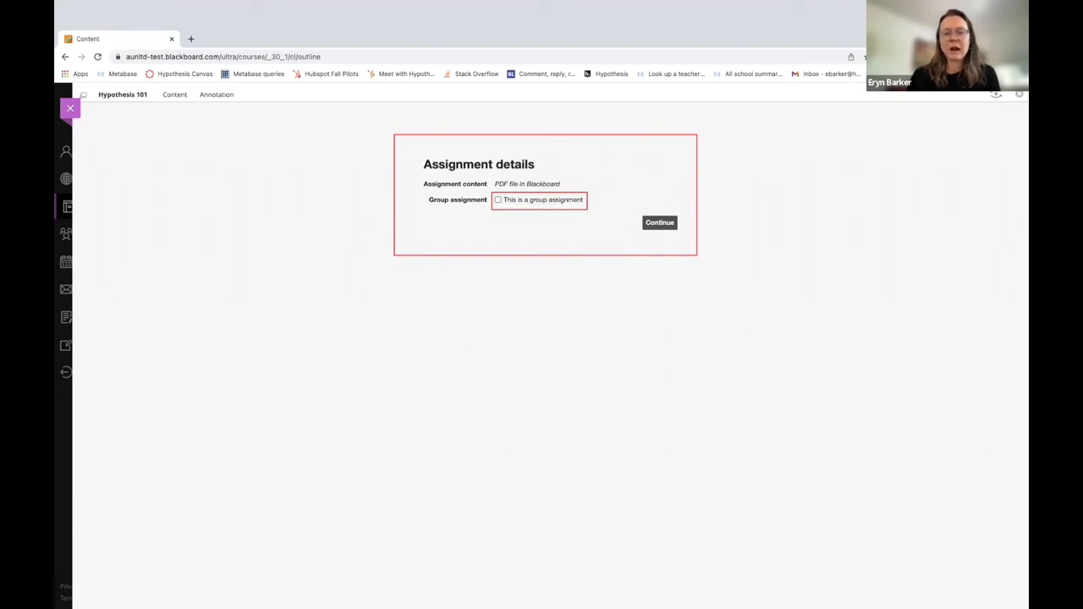
pyautogui.press('Escape')
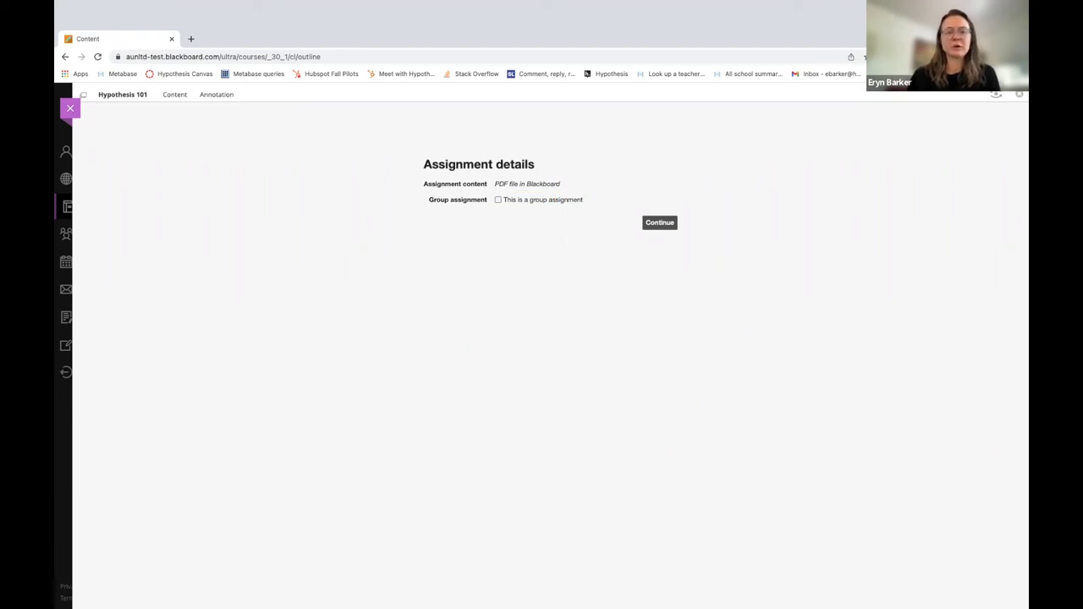
# Make this a group assignment using the Hypothesis Reading Groups group set, and continue to the document
pyautogui.click(499, 199)
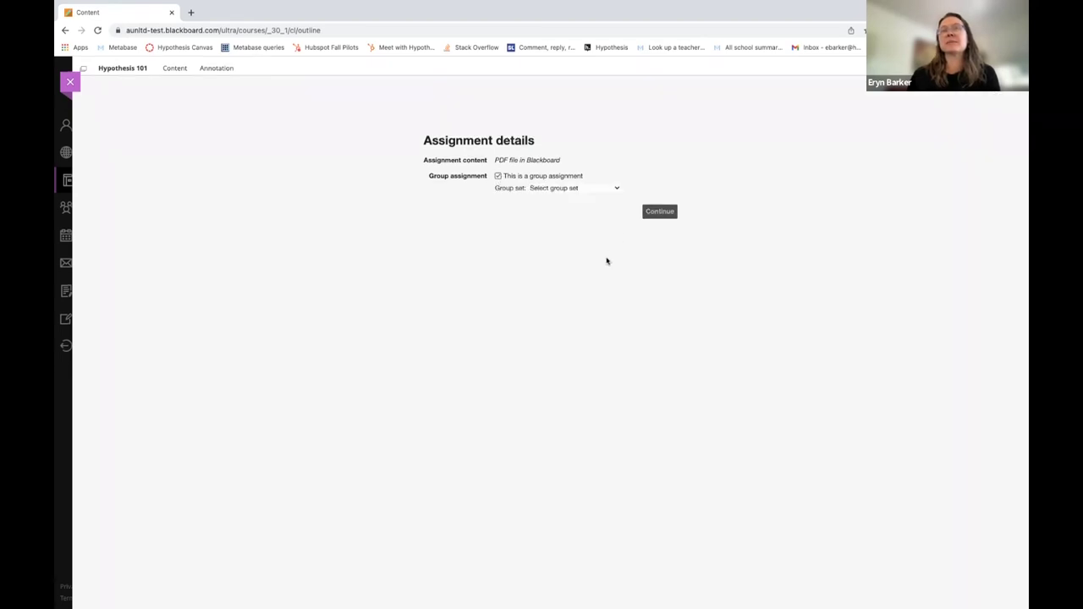
pyautogui.click(585, 188)
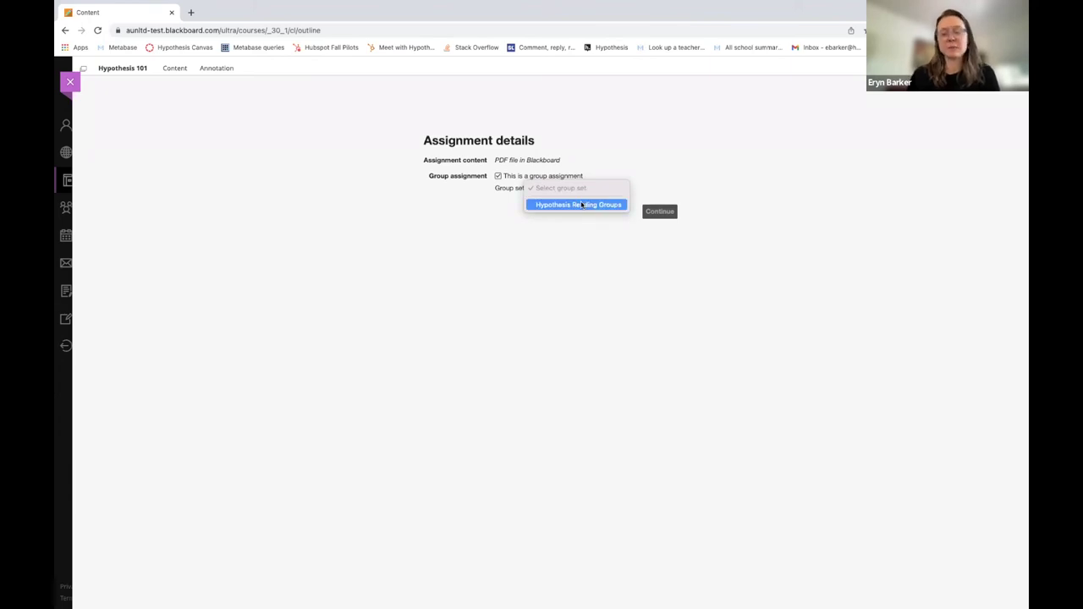
pyautogui.click(580, 204)
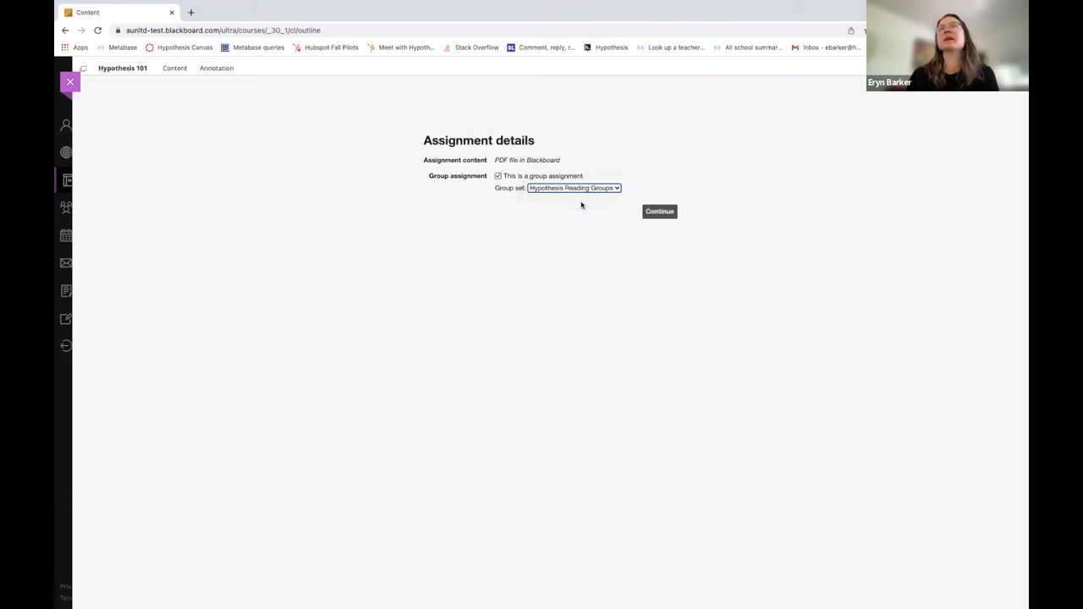
pyautogui.click(660, 213)
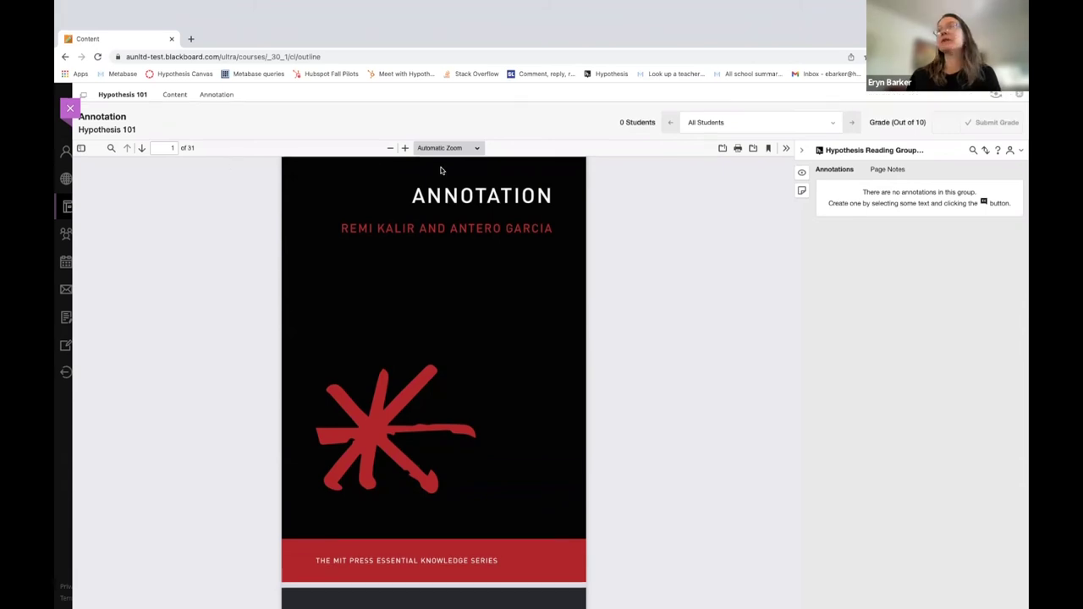
pyautogui.moveTo(810, 144); pyautogui.dragTo(934, 164)
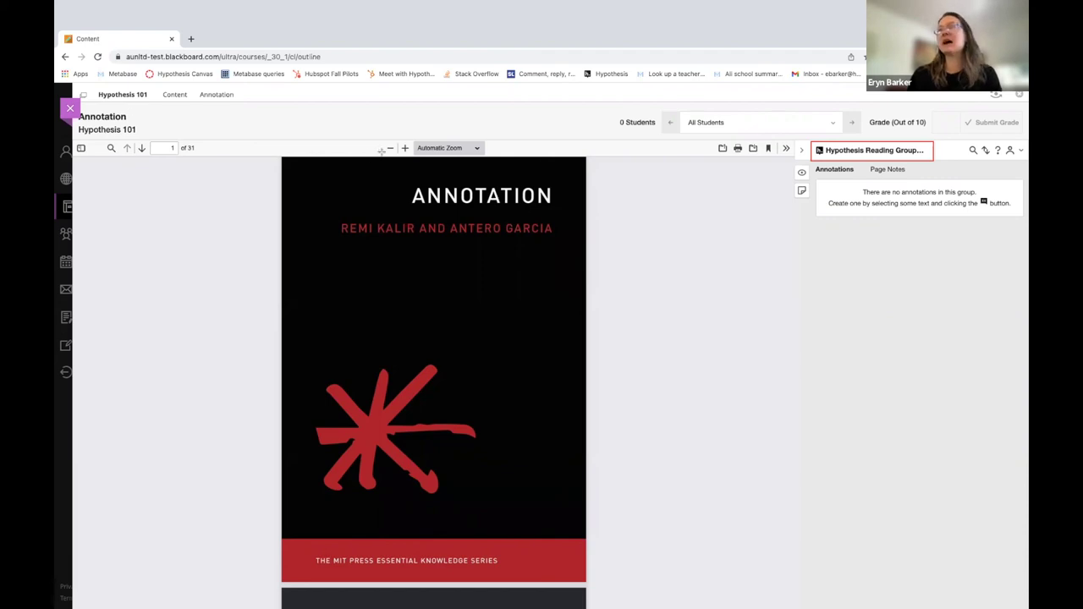
pyautogui.moveTo(962, 142); pyautogui.dragTo(934, 151)
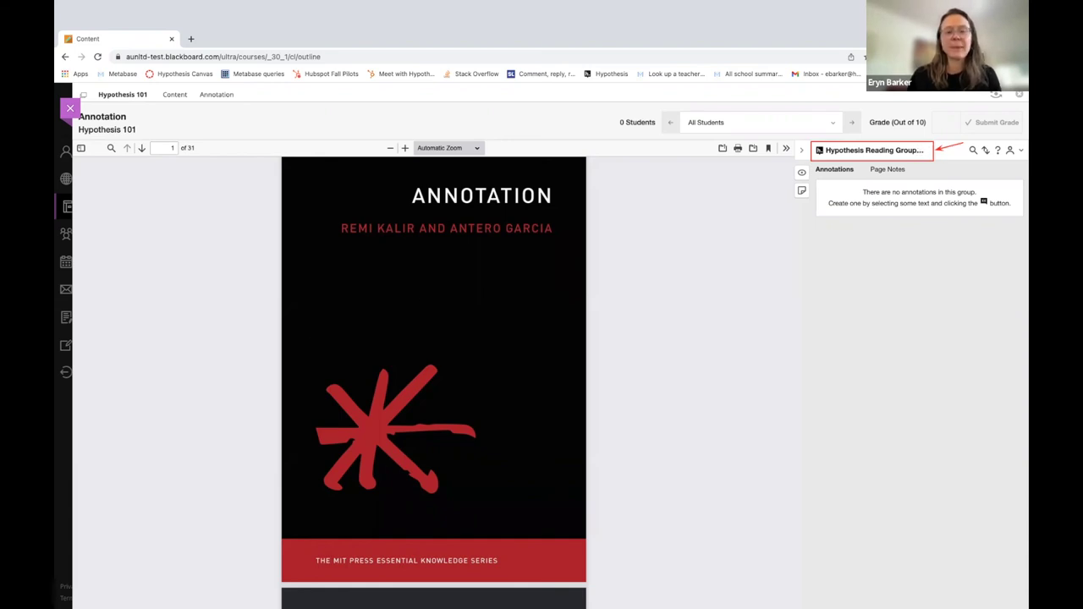
pyautogui.press('Escape')
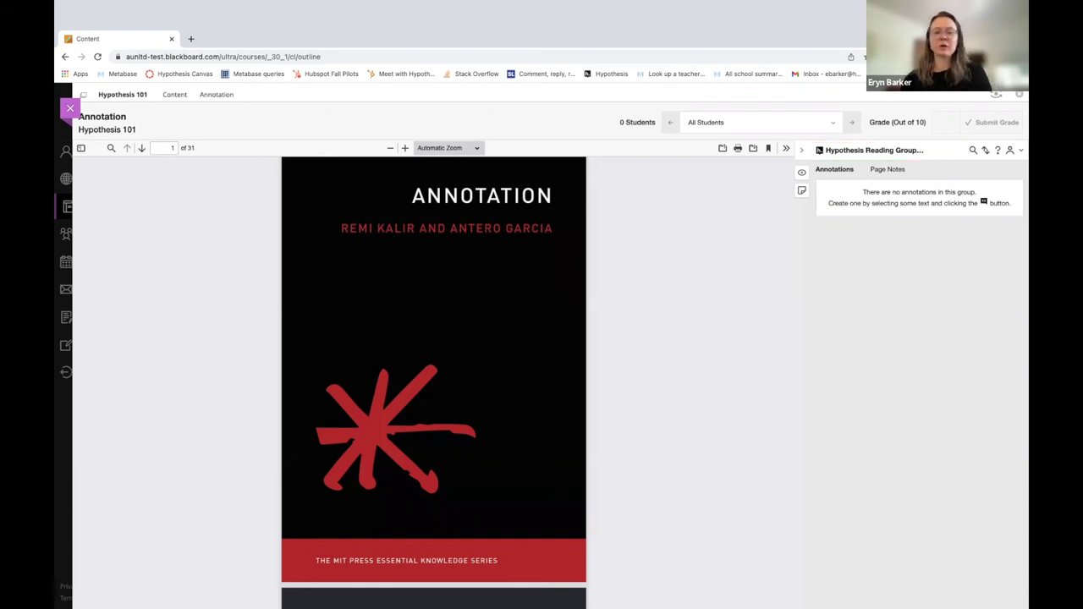